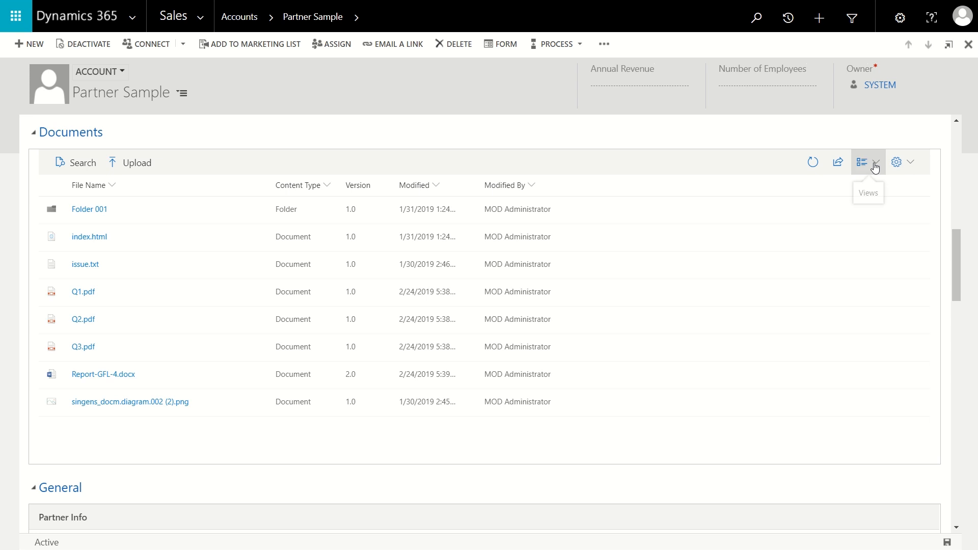
Step: Switch the account's Documents list to the view that includes the Library Folder column, and open its file upload
{"action": "left_click", "coordinate": [876, 168]}
{"action": "left_click", "coordinate": [854, 208]}
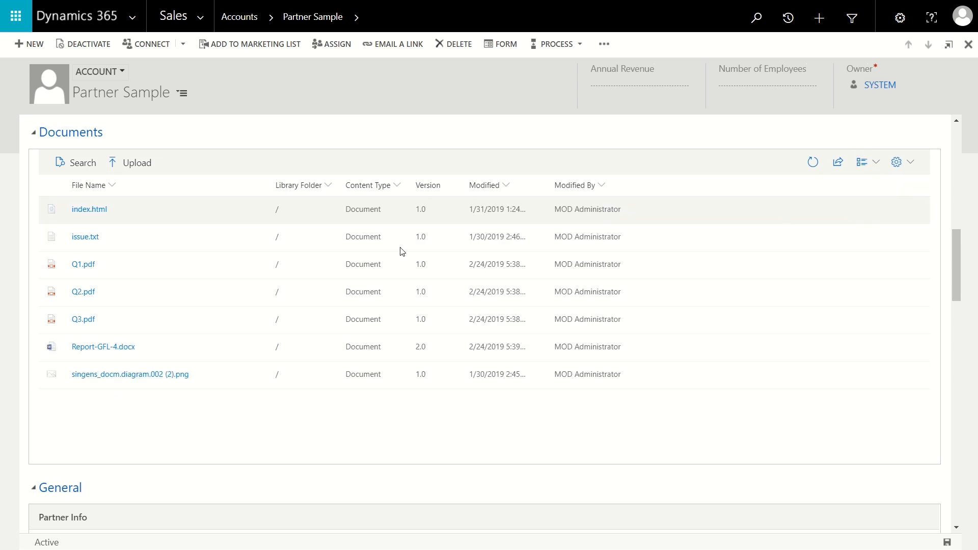
{"action": "left_click", "coordinate": [136, 165]}
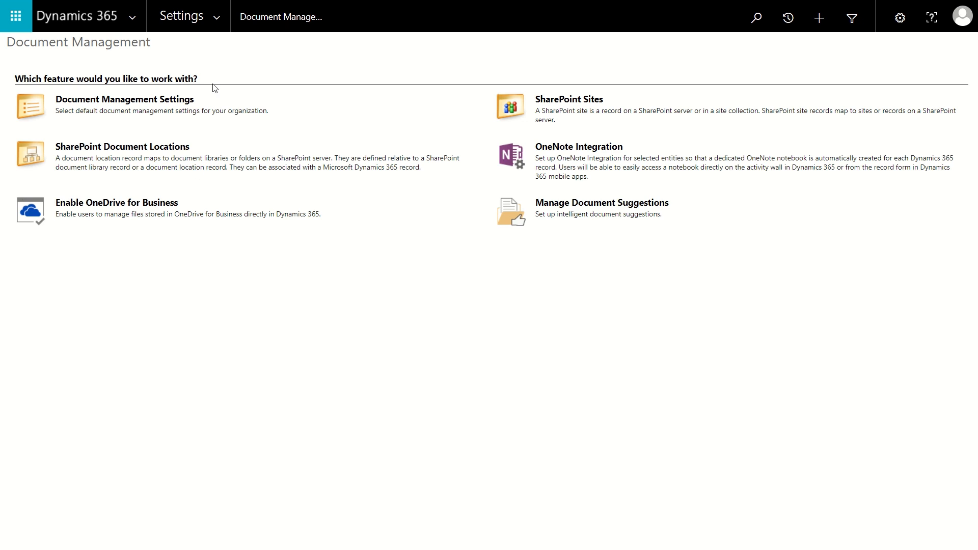
Step: Open the Document Management area of the system settings
{"action": "left_click", "coordinate": [216, 19]}
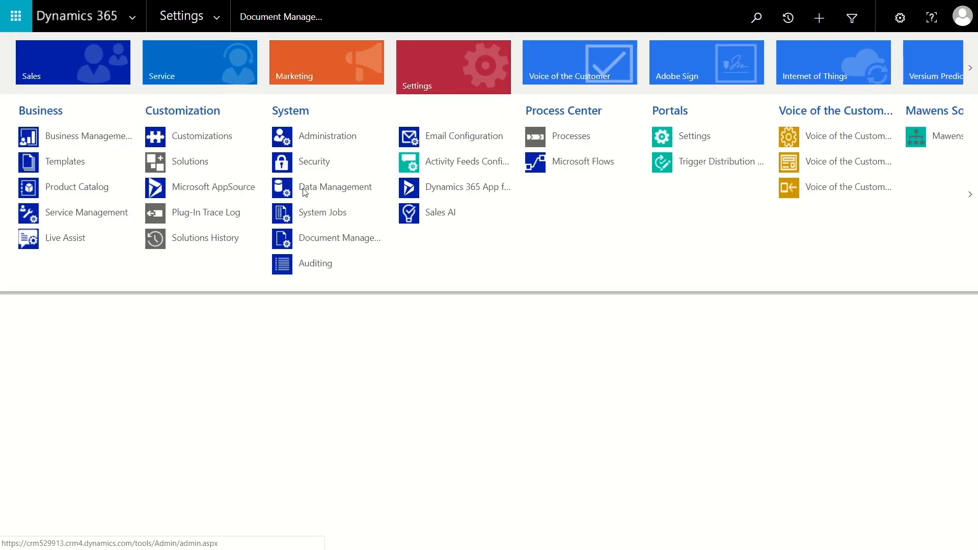
{"action": "left_click", "coordinate": [335, 240]}
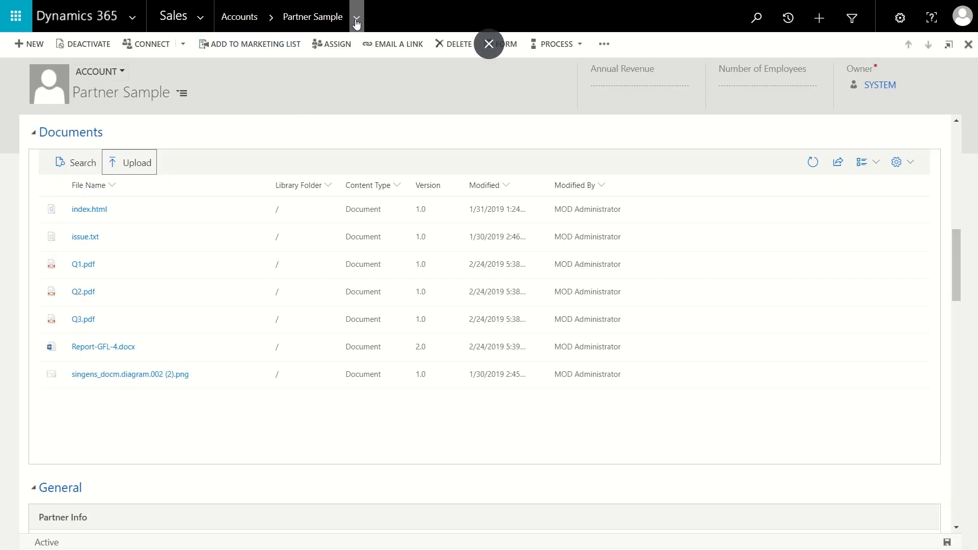
Step: Open the Partner Sample account's associated documents and widen the Path column to show more of each path
{"action": "left_click", "coordinate": [356, 21]}
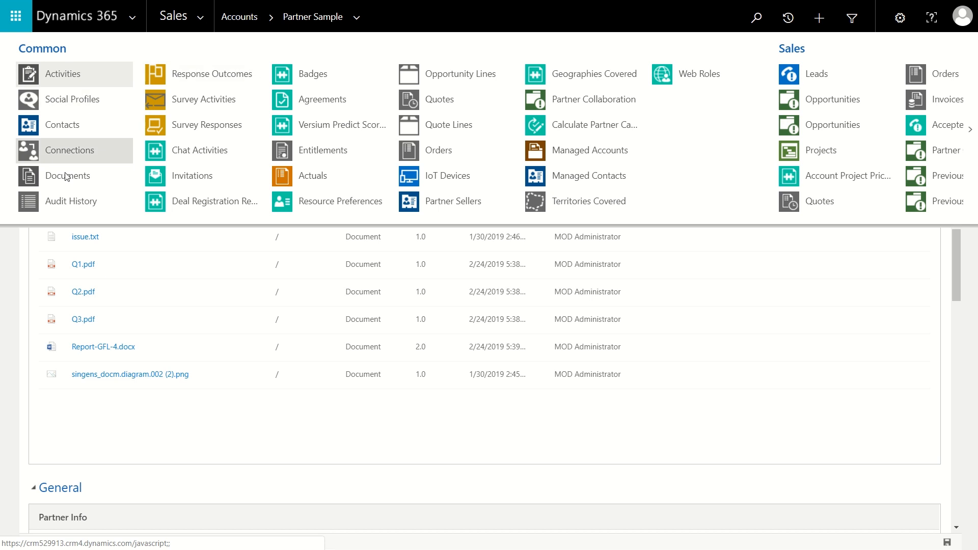
{"action": "left_click", "coordinate": [66, 176]}
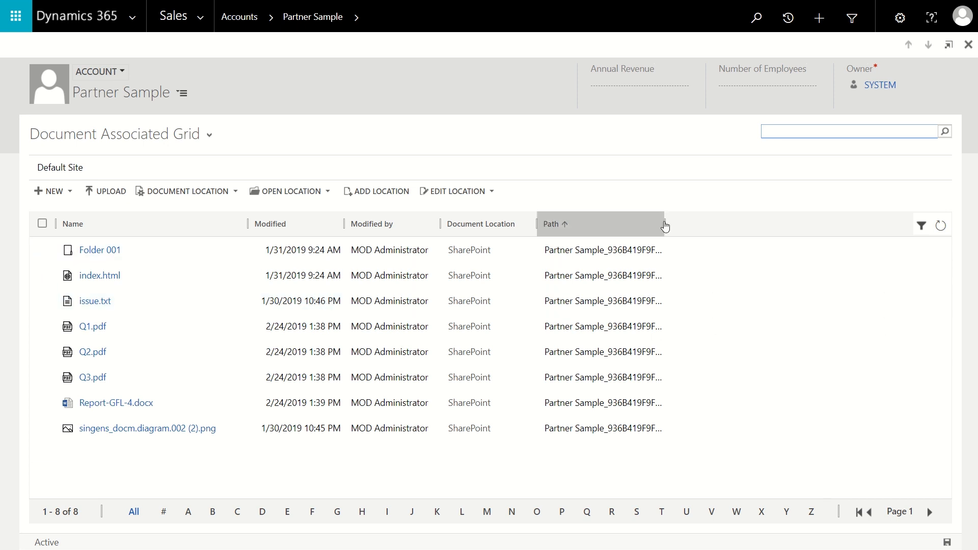
{"action": "left_click_drag", "start_coordinate": [665, 223], "coordinate": [699, 224]}
{"action": "left_click_drag", "start_coordinate": [751, 240], "coordinate": [751, 225]}
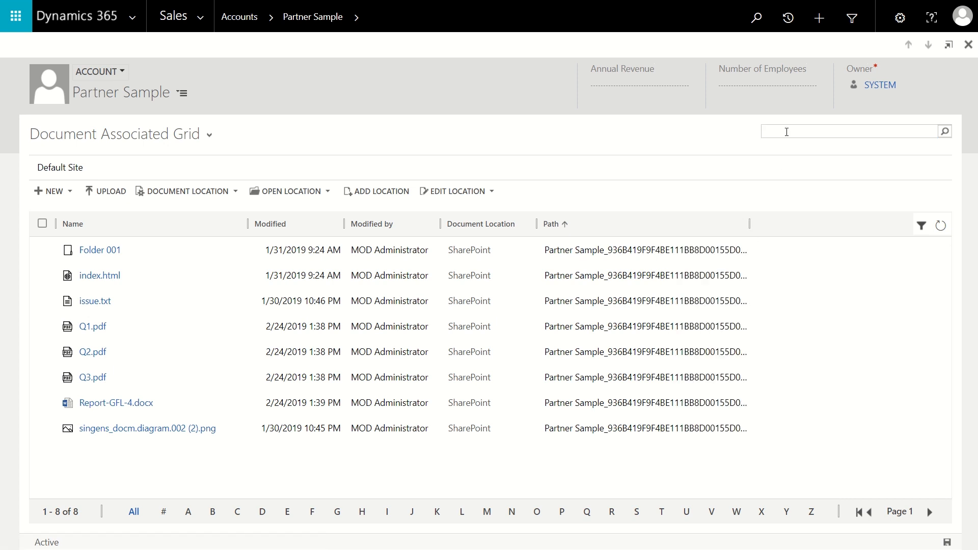
Step: Search the associated documents for "pdf", move the SharePoint results window aside, and select the search term there
{"action": "type", "text": "pdf"}
{"action": "left_click", "coordinate": [946, 132]}
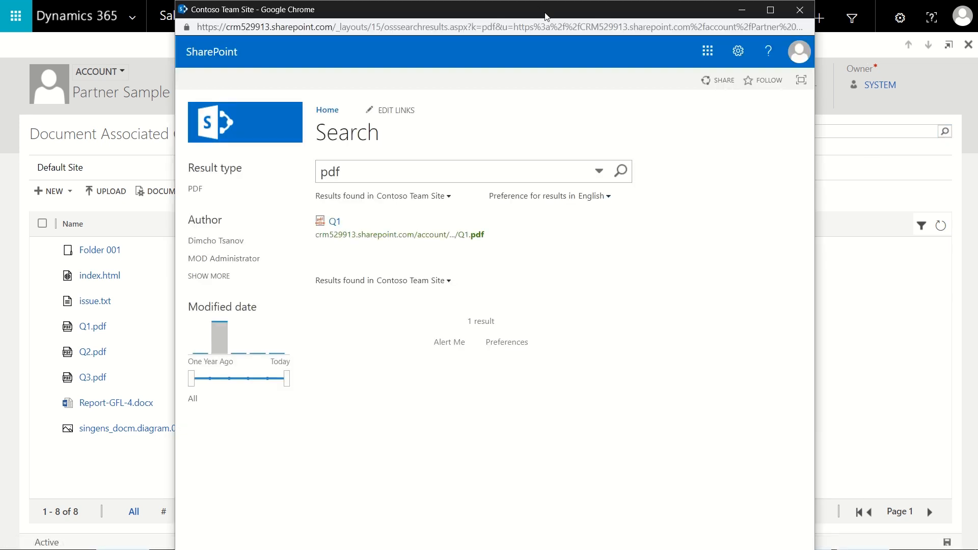
{"action": "left_click_drag", "start_coordinate": [601, 64], "coordinate": [624, 77]}
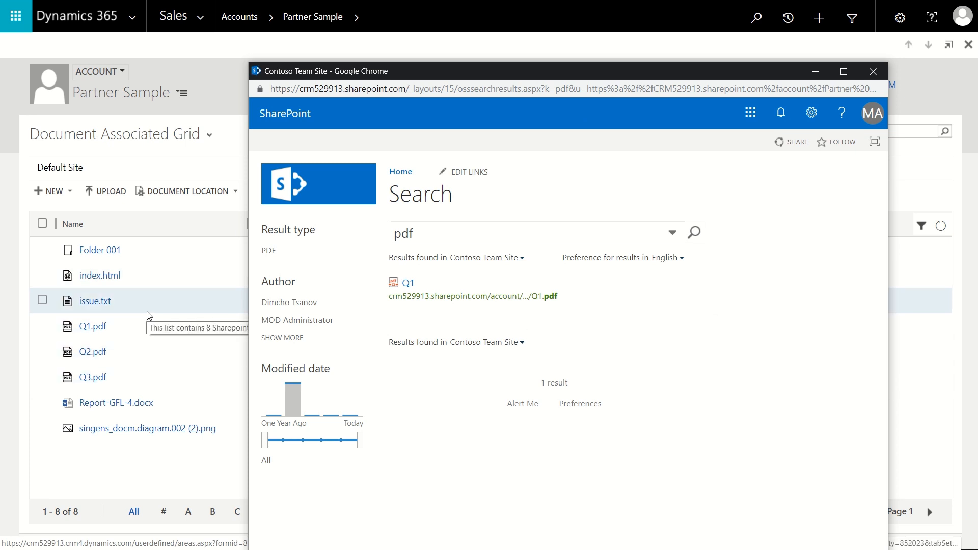
{"action": "left_click_drag", "start_coordinate": [437, 231], "coordinate": [377, 236]}
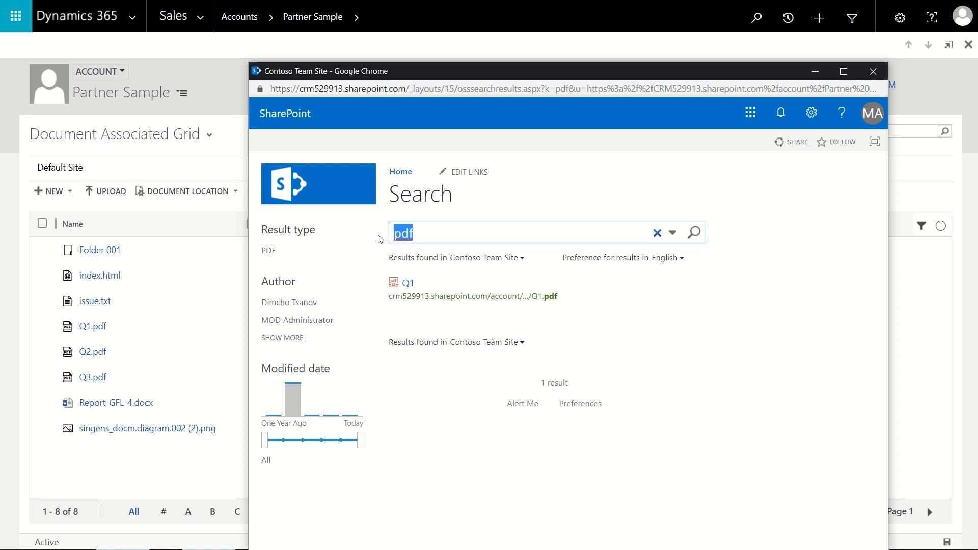
Step: Examine the Upload Documents dialog of the associated documents grid and close it without uploading a file
{"action": "left_click", "coordinate": [122, 205]}
{"action": "left_click", "coordinate": [117, 193]}
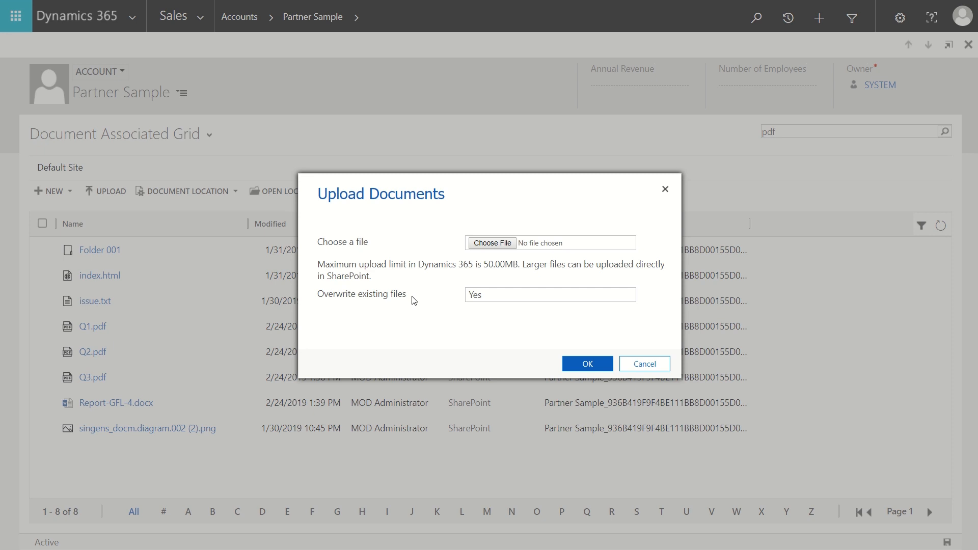
{"action": "left_click", "coordinate": [666, 190]}
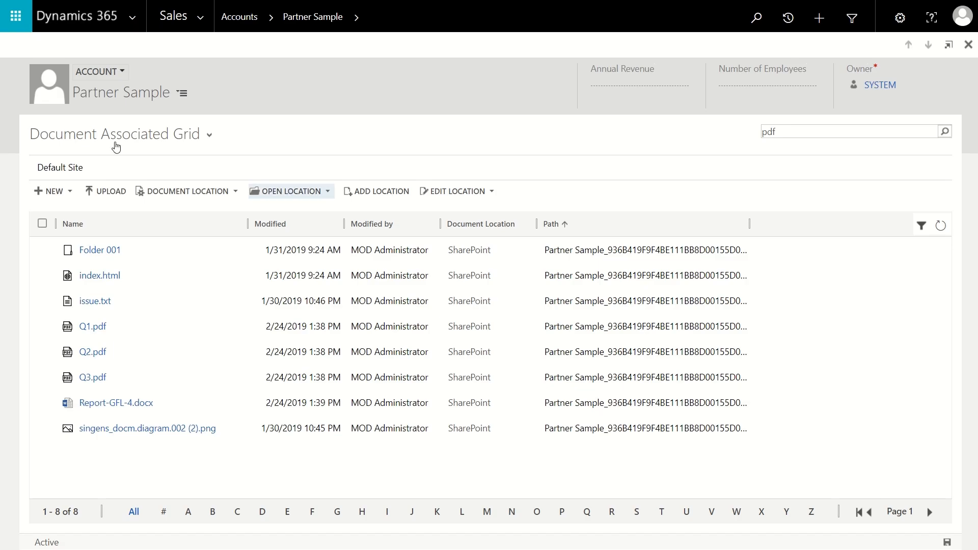
Step: Review the system views offered for the Document Associated Grid and reopen the account's associated documents
{"action": "left_click", "coordinate": [210, 137]}
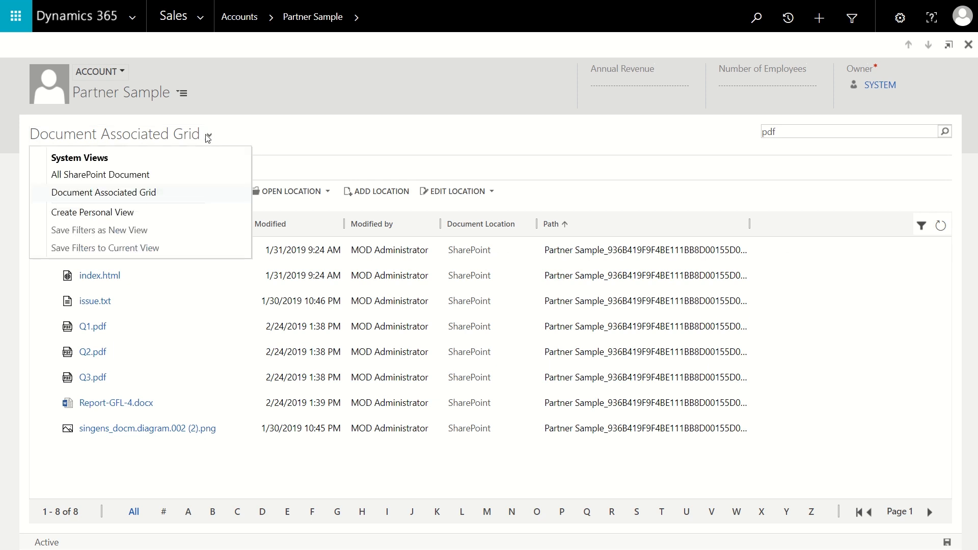
{"action": "left_click", "coordinate": [269, 138]}
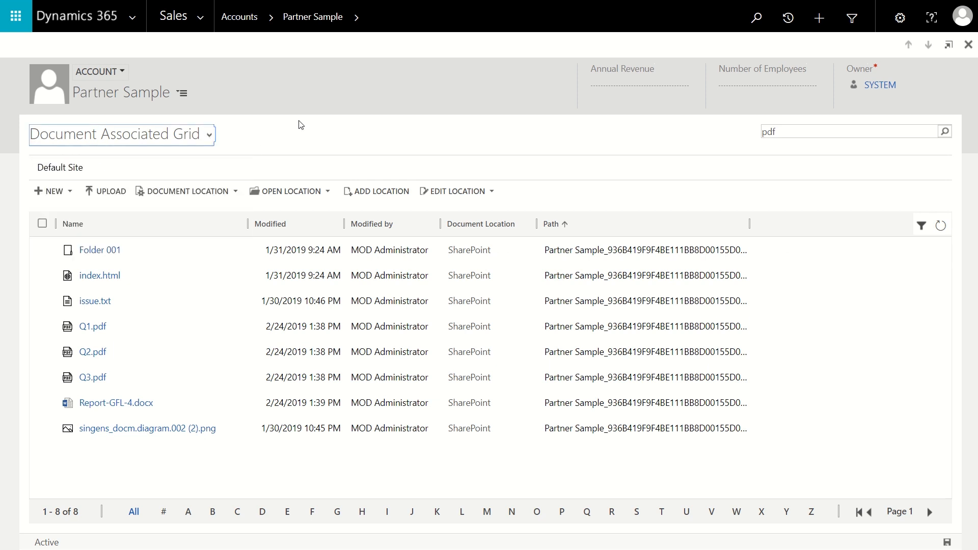
{"action": "left_click", "coordinate": [357, 21]}
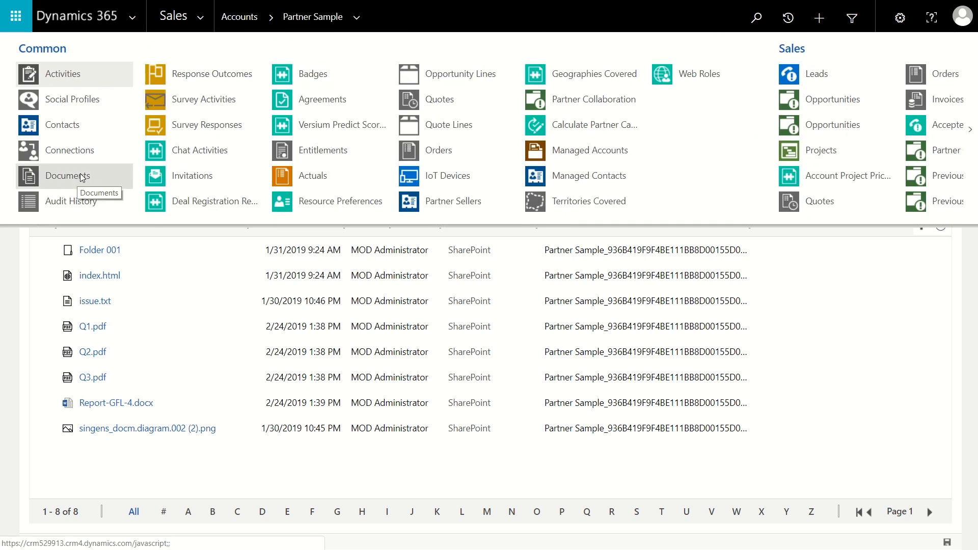
{"action": "left_click", "coordinate": [80, 177]}
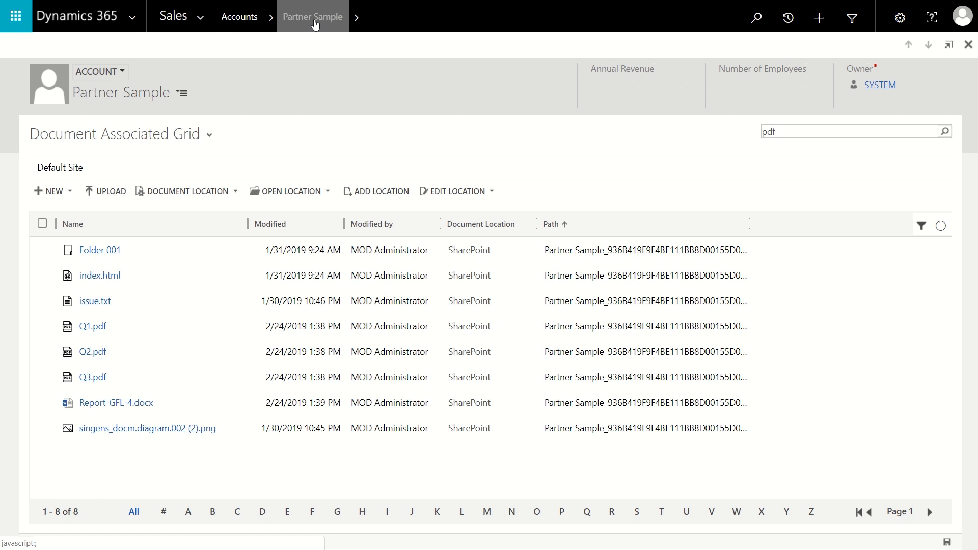
Step: Upload Invoice- SING-12.pdf, Lovech-2018-Sep.pdf and offer-DFS-002.pdf together in the Documents section of the Partner Sample account form
{"action": "left_click", "coordinate": [313, 18]}
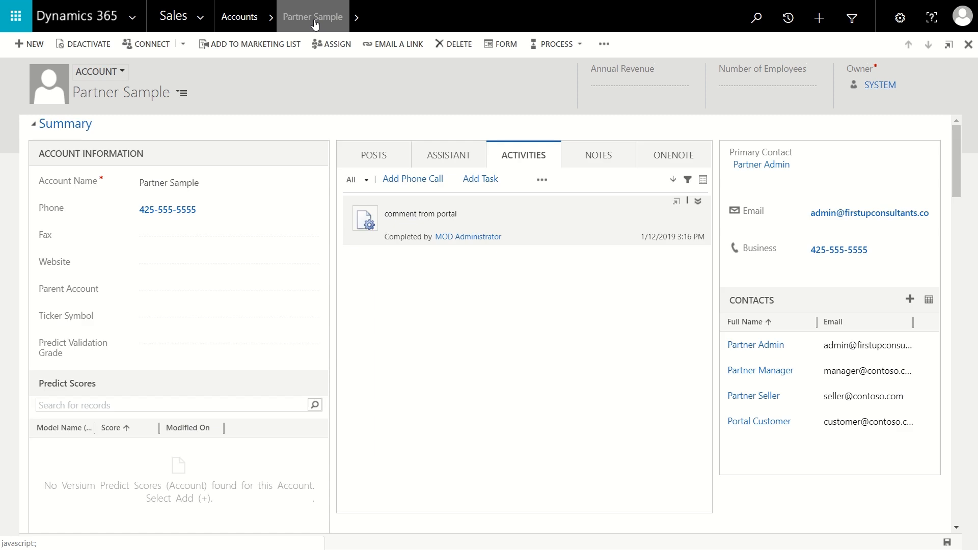
{"action": "scroll", "coordinate": [473, 203], "scroll_direction": "down", "scroll_amount": 10}
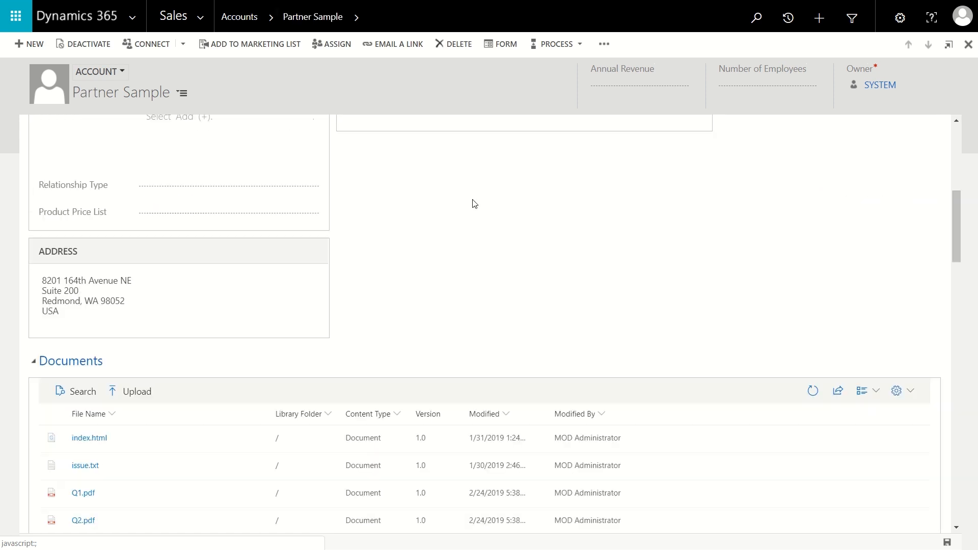
{"action": "scroll", "coordinate": [735, 192], "scroll_direction": "down", "scroll_amount": 4}
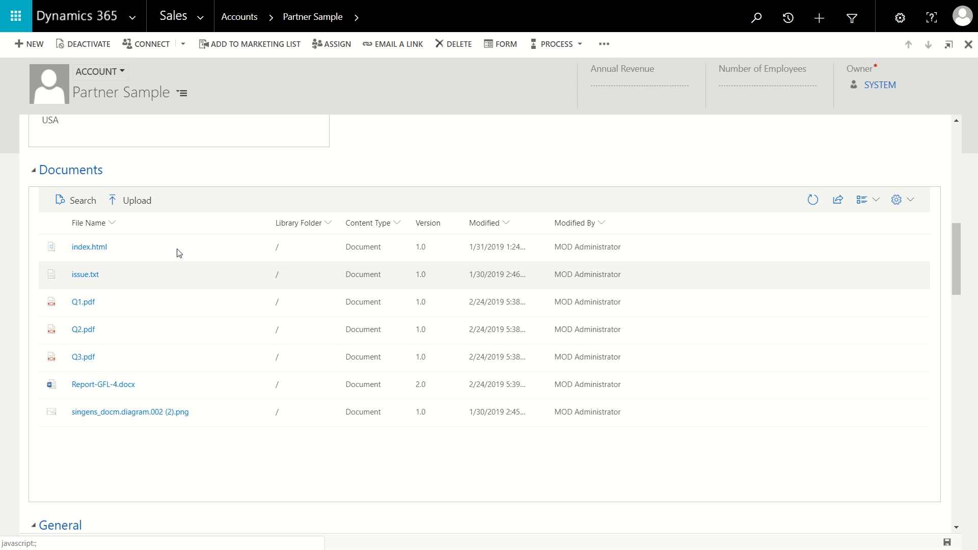
{"action": "left_click", "coordinate": [145, 209]}
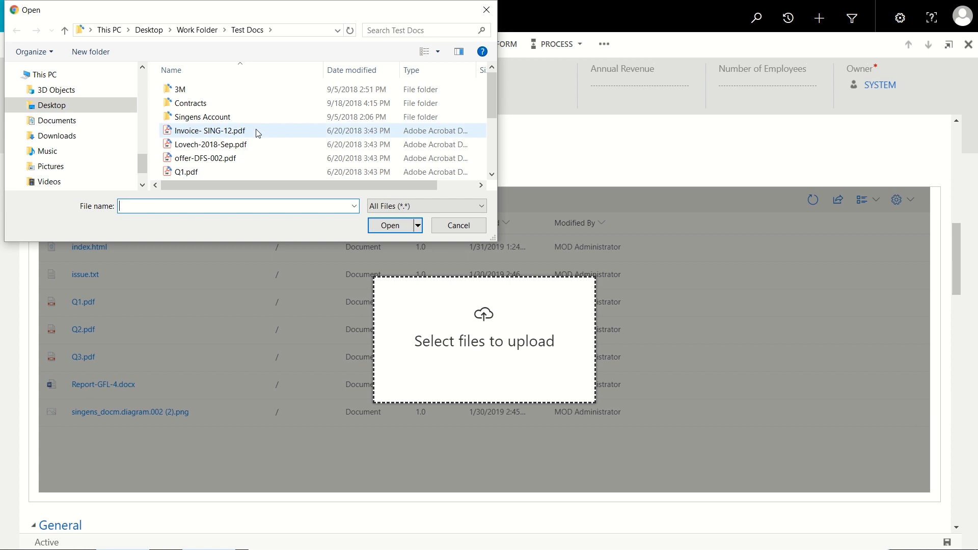
{"action": "left_click", "coordinate": [246, 131]}
{"action": "left_click", "coordinate": [245, 146], "text": "ctrl"}
{"action": "left_click", "coordinate": [234, 159], "text": "ctrl"}
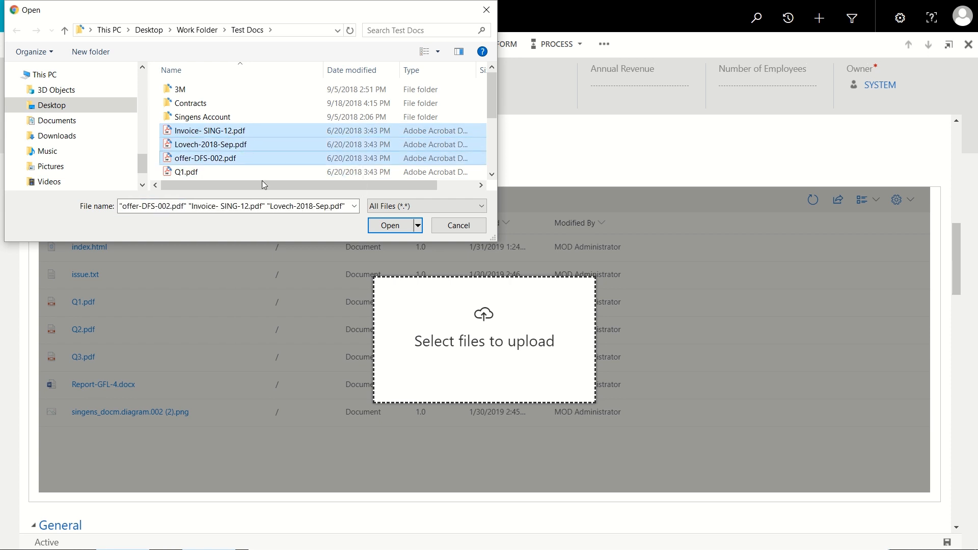
{"action": "left_click", "coordinate": [390, 226]}
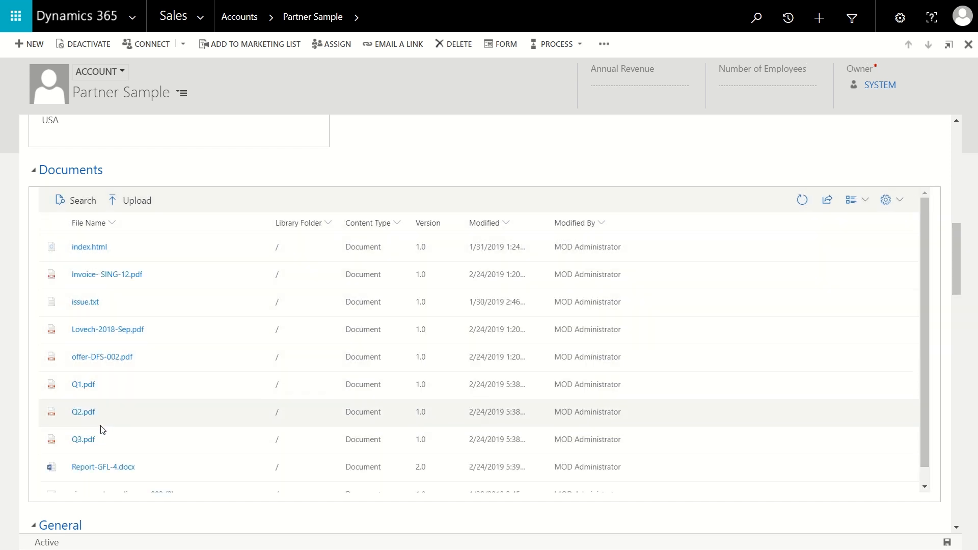
Step: Search the account form's Documents section for "pdf"
{"action": "left_click", "coordinate": [81, 202]}
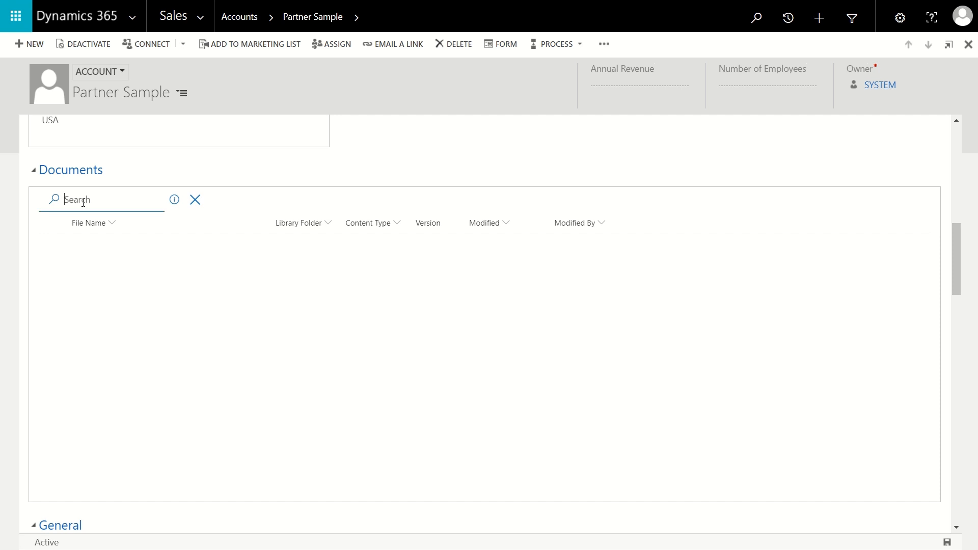
{"action": "type", "text": "pdf"}
{"action": "key", "text": "Return"}
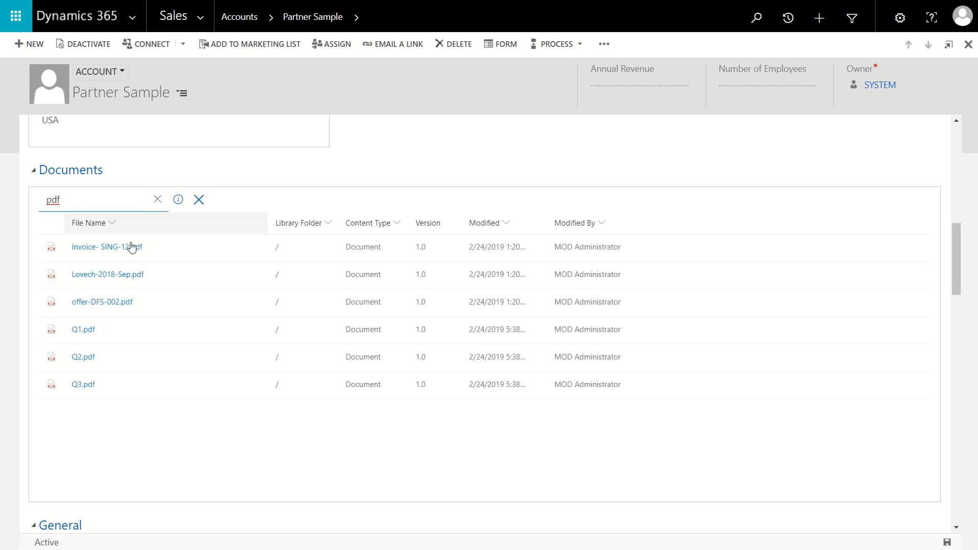
Step: Replace the document search term with "q1" and open Q1.pdf
{"action": "left_click_drag", "start_coordinate": [89, 196], "coordinate": [19, 199]}
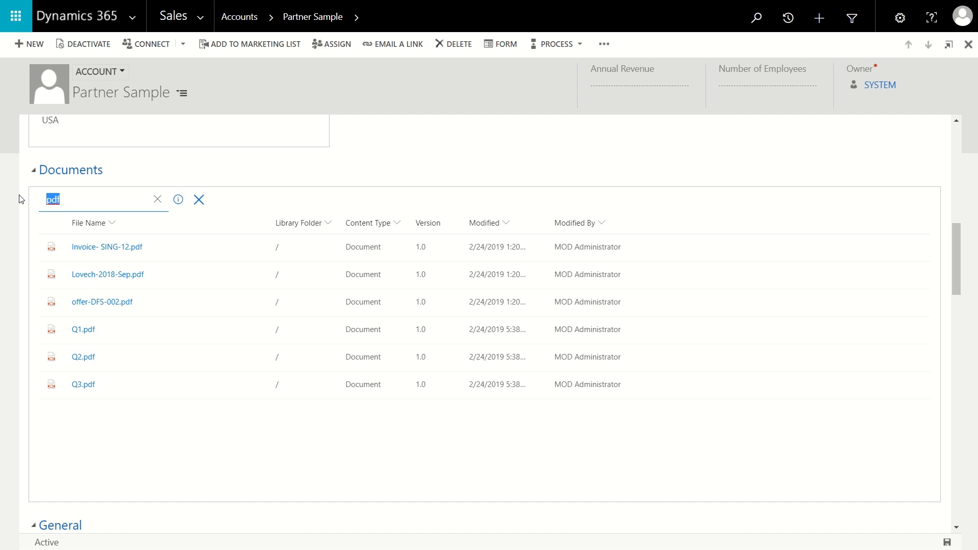
{"action": "type", "text": "q1"}
{"action": "key", "text": "Return"}
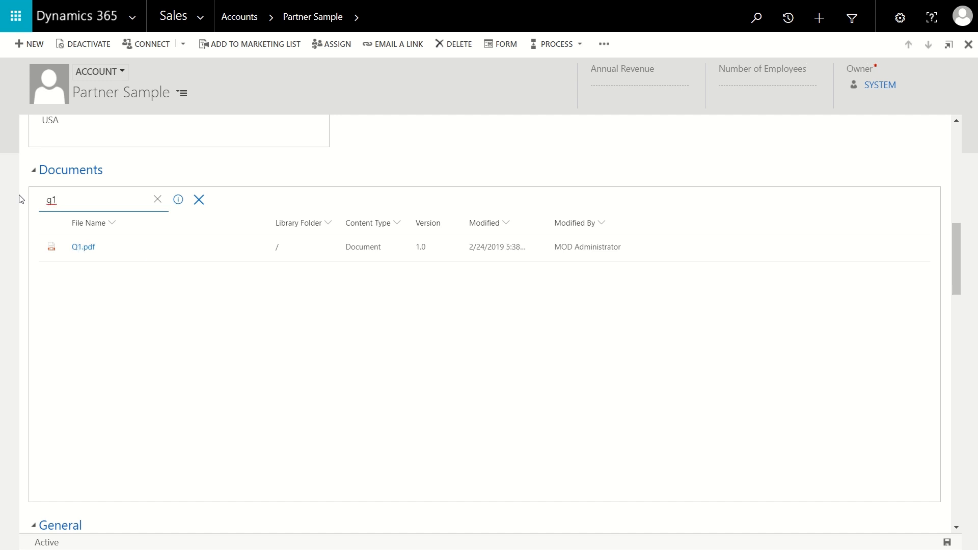
{"action": "left_click", "coordinate": [76, 250]}
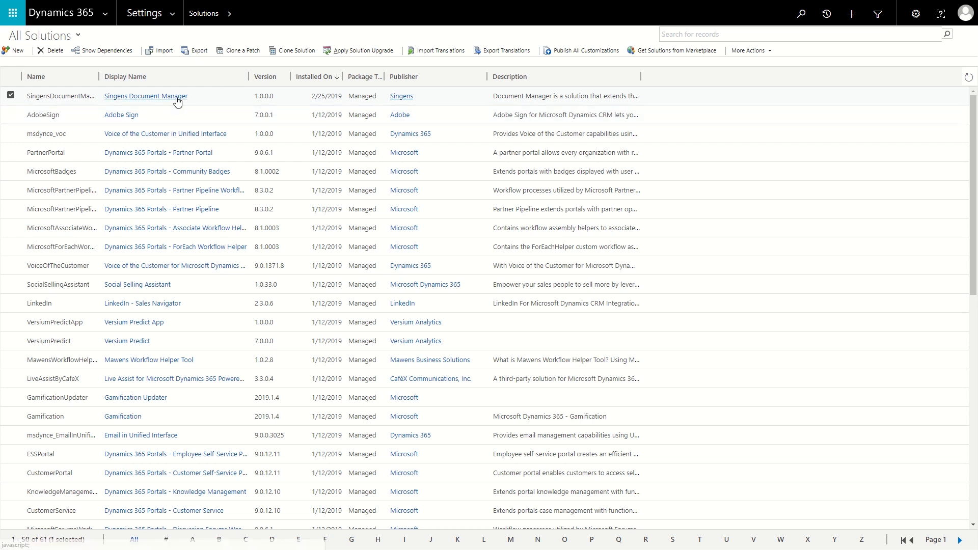
Step: Open the Singens Document Manager solution in a maximized window and open its Authentication configuration step for editing
{"action": "left_click", "coordinate": [118, 97]}
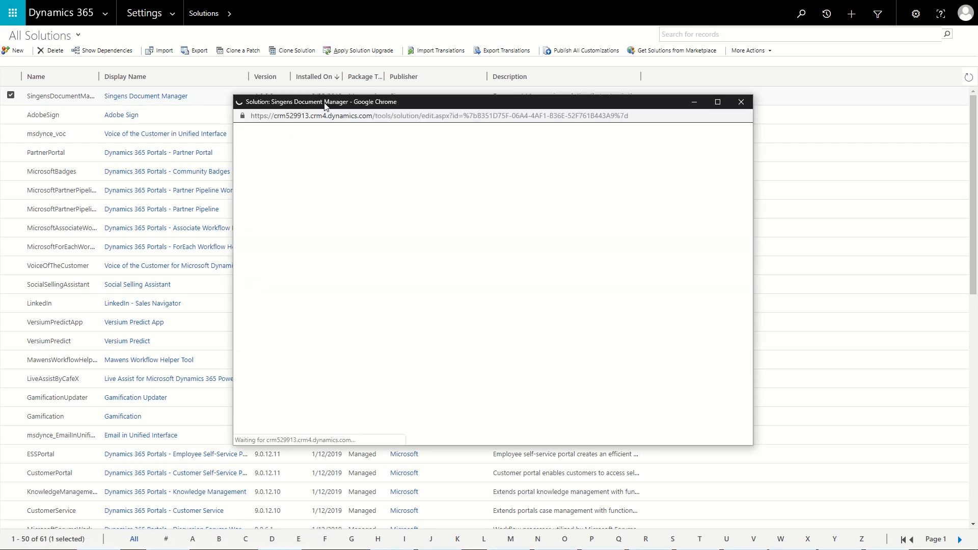
{"action": "left_click", "coordinate": [718, 102]}
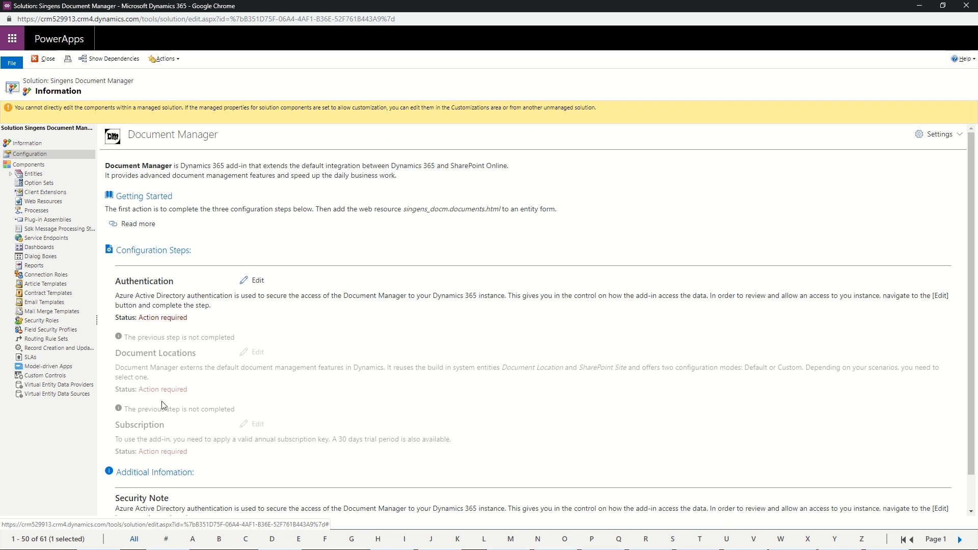
{"action": "left_click", "coordinate": [257, 281]}
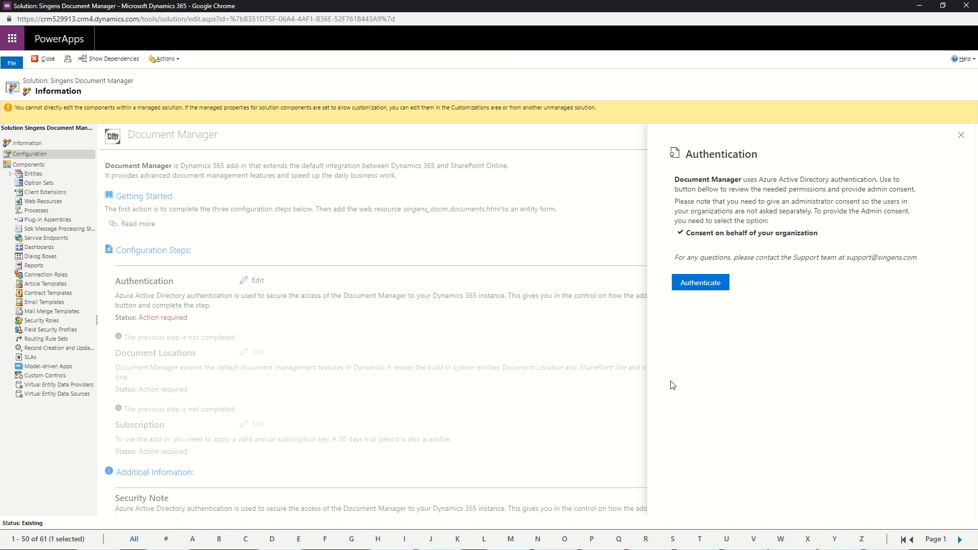
Step: Authenticate Document Manager by consenting on behalf of the organization and accepting the requested permissions
{"action": "left_click", "coordinate": [689, 284]}
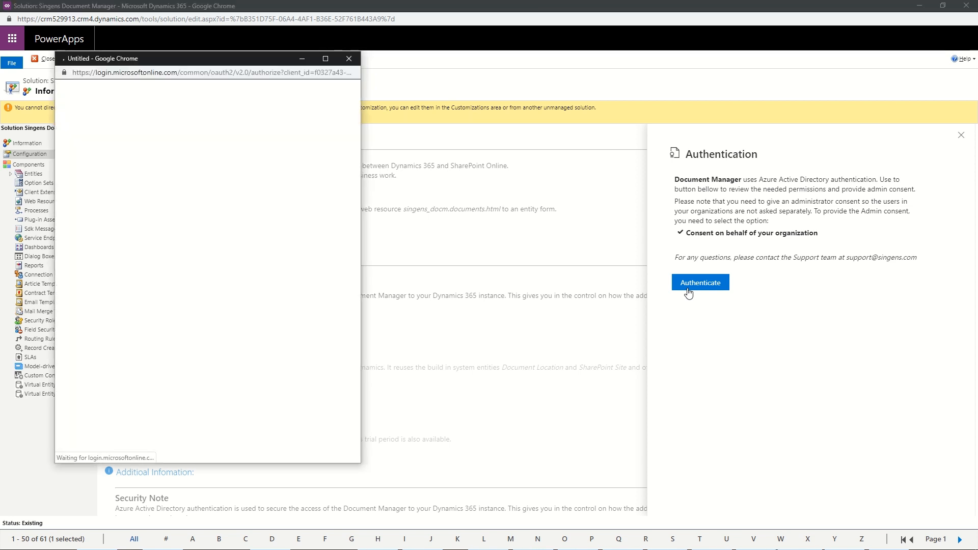
{"action": "left_click_drag", "start_coordinate": [280, 58], "coordinate": [383, 64]}
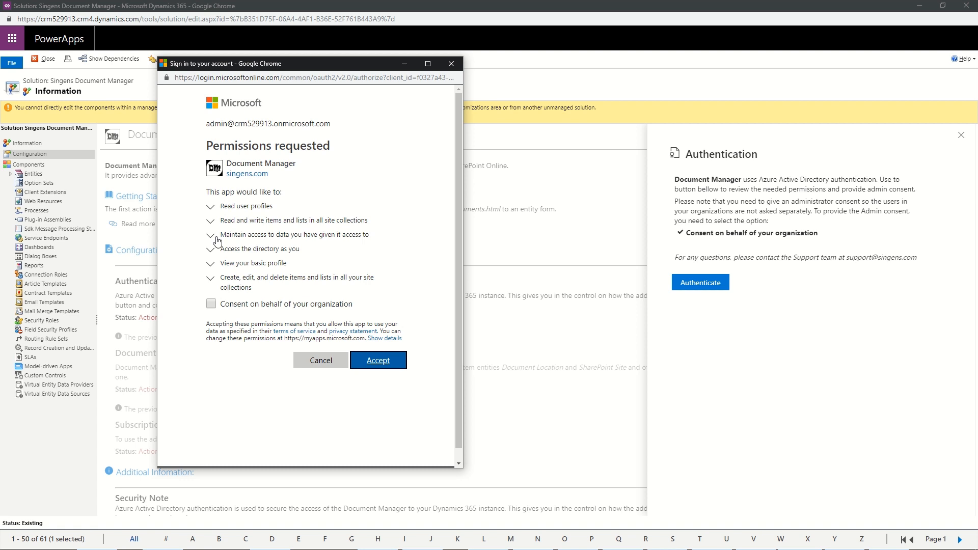
{"action": "left_click", "coordinate": [211, 306]}
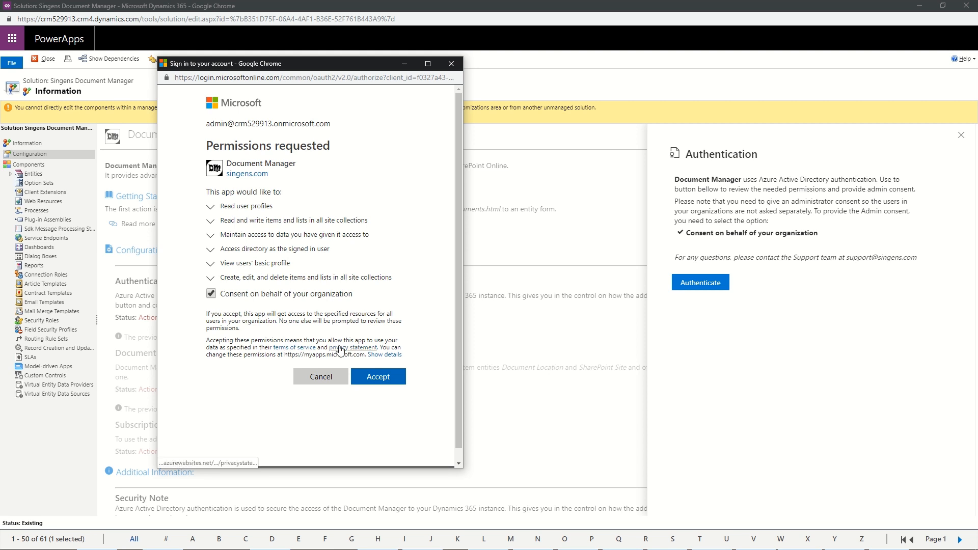
{"action": "left_click", "coordinate": [395, 380]}
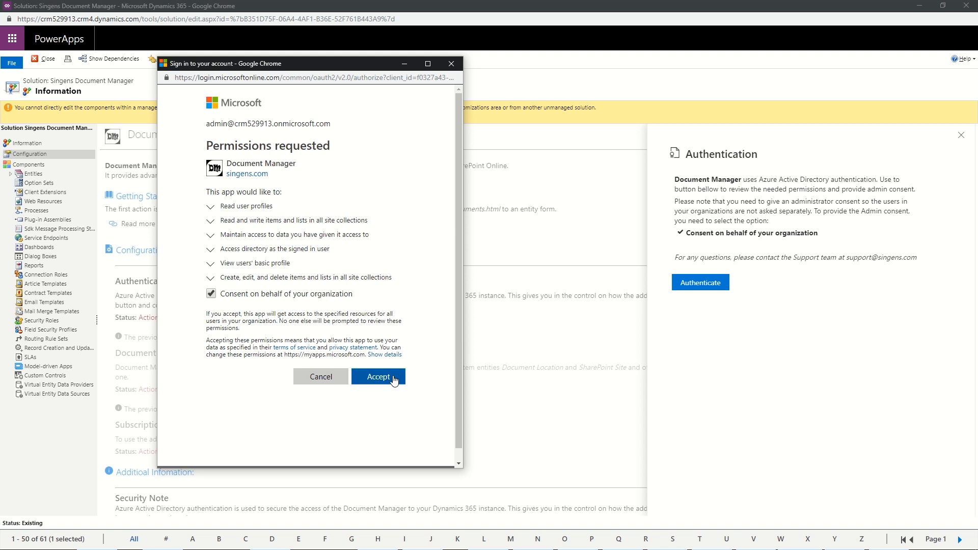
{"action": "left_click", "coordinate": [394, 380]}
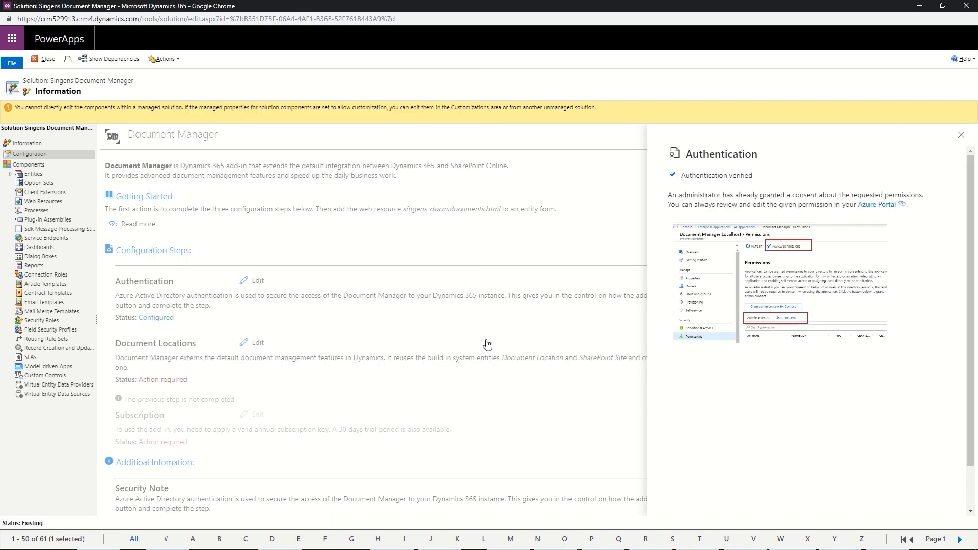
Step: Close the authentication details and set the Document Locations configuration step to Default mode
{"action": "left_click", "coordinate": [484, 342]}
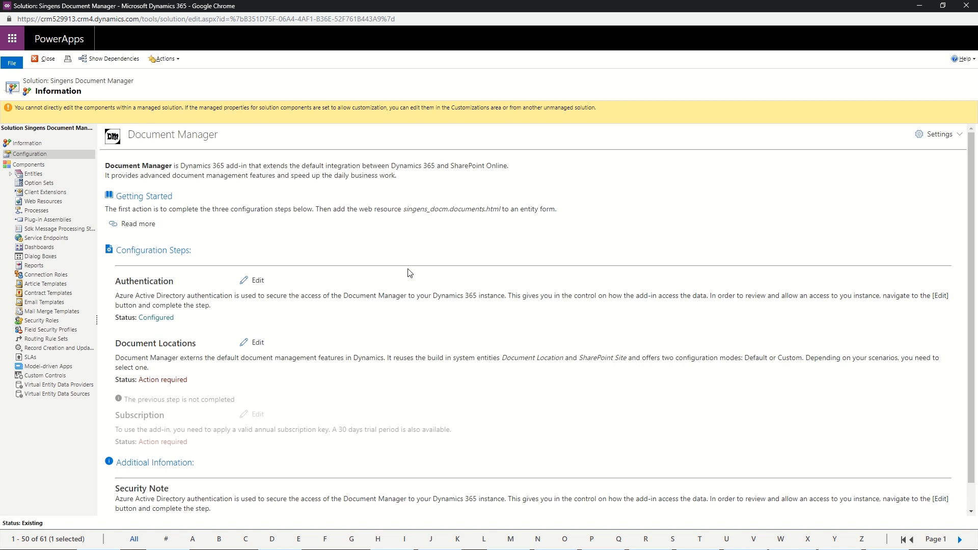
{"action": "left_click", "coordinate": [258, 343]}
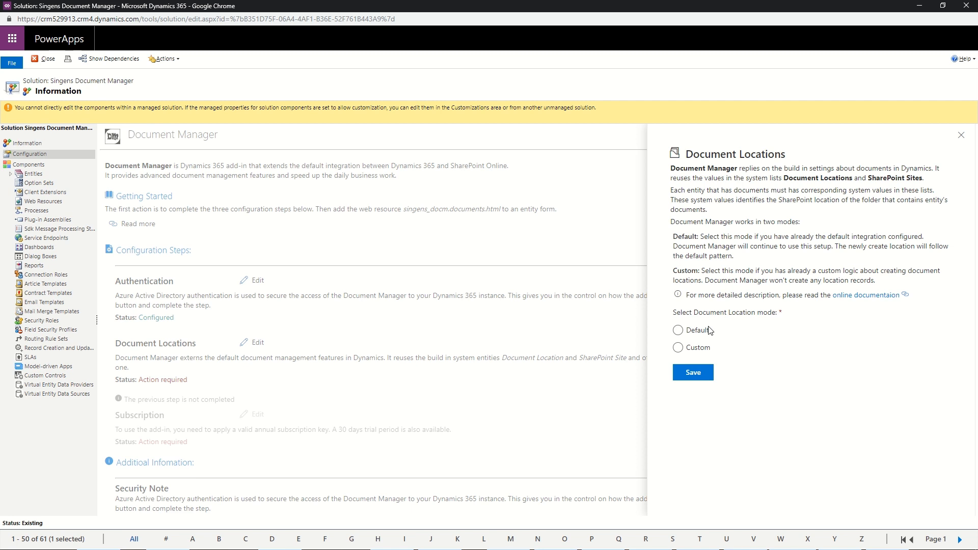
{"action": "left_click", "coordinate": [678, 331]}
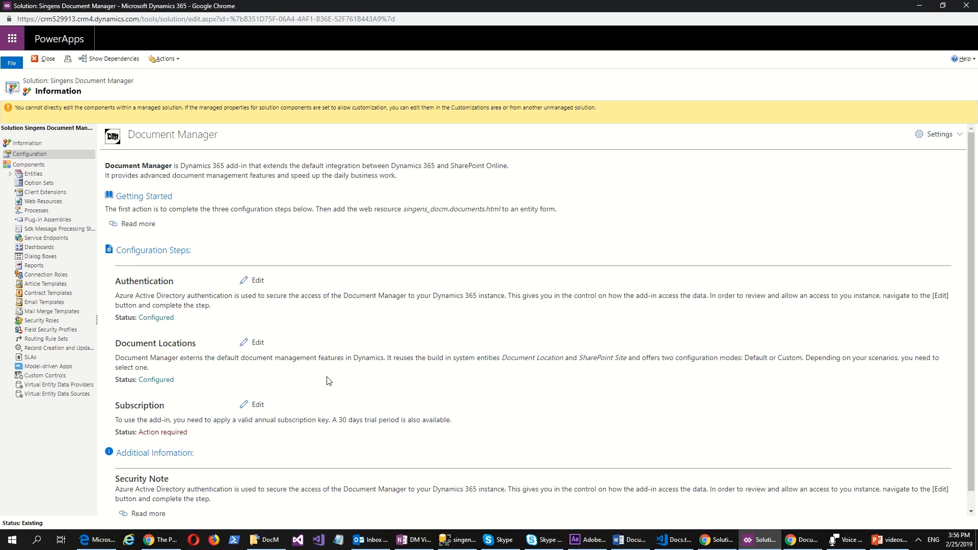
Step: Open the Subscription configuration step, review its Trial option, and open the product key entry under Annual Subscription
{"action": "left_click", "coordinate": [254, 406]}
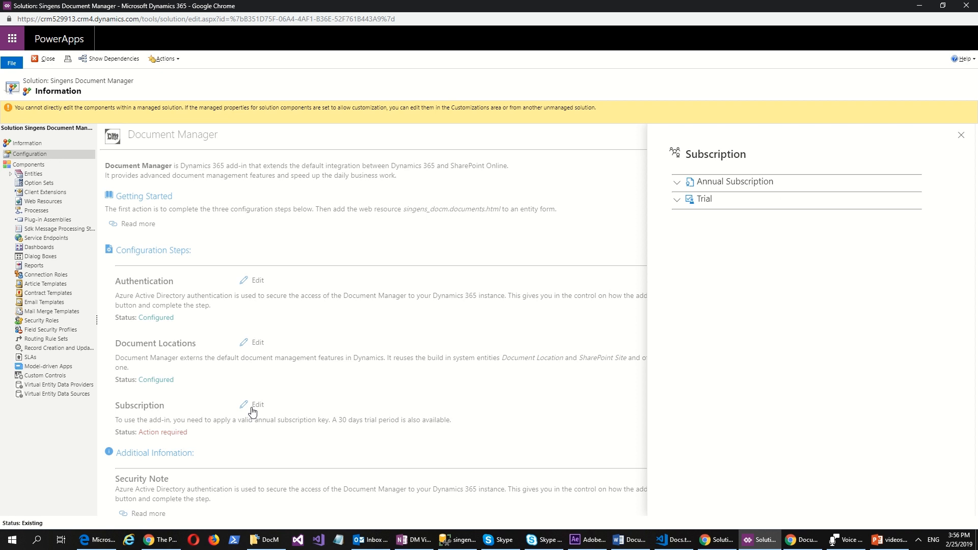
{"action": "left_click", "coordinate": [696, 203]}
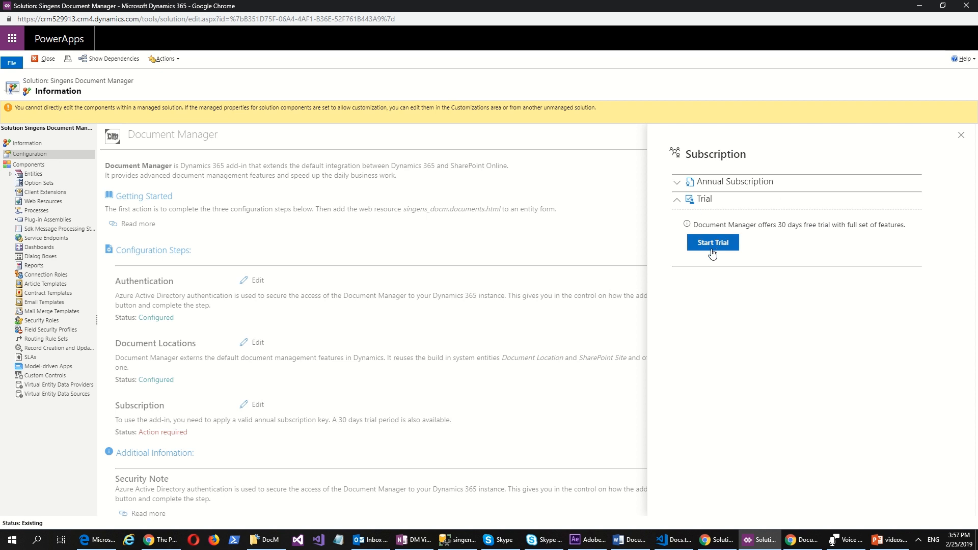
{"action": "left_click", "coordinate": [737, 188]}
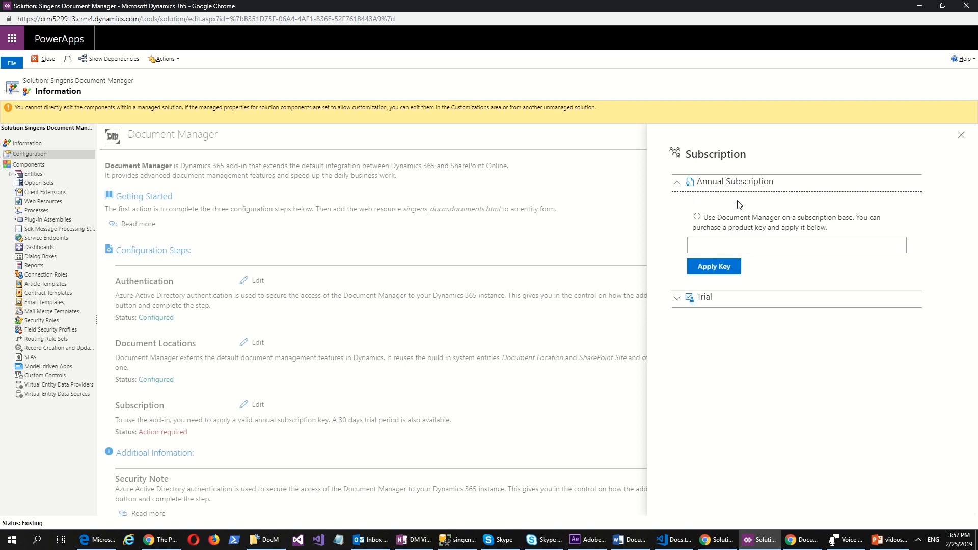
{"action": "left_click", "coordinate": [746, 246]}
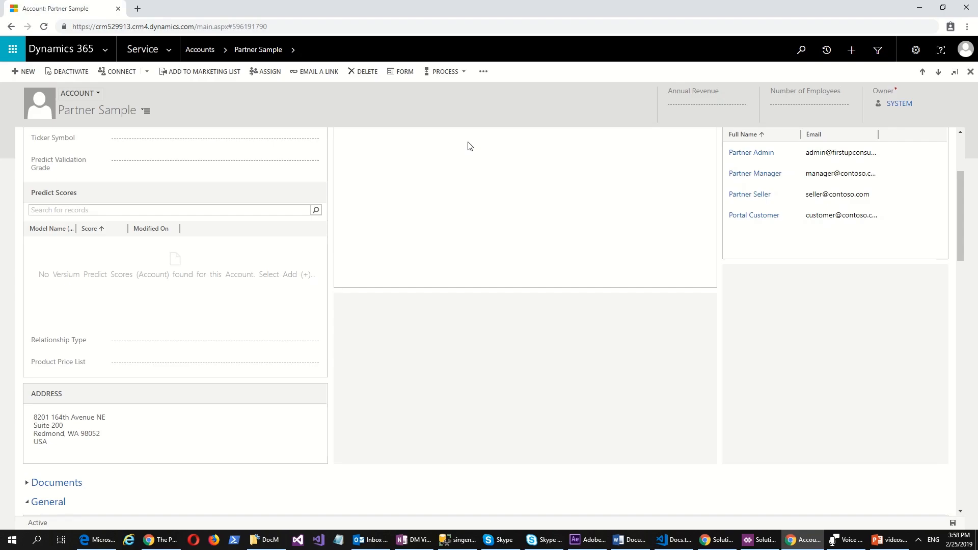
Step: Open the Account form for customization and choose singens_docm.documents.html as a new web resource for its Documents section
{"action": "left_click", "coordinate": [401, 71]}
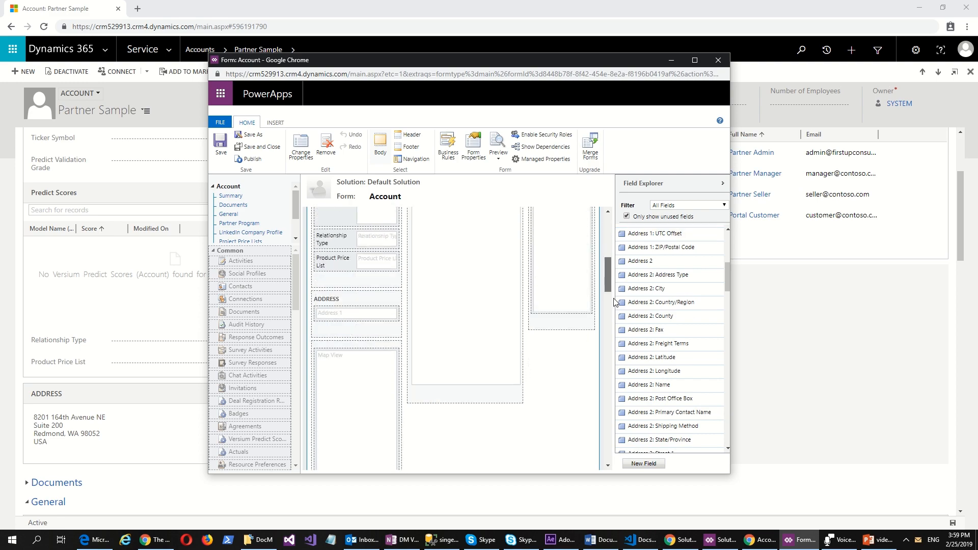
{"action": "left_click", "coordinate": [402, 248]}
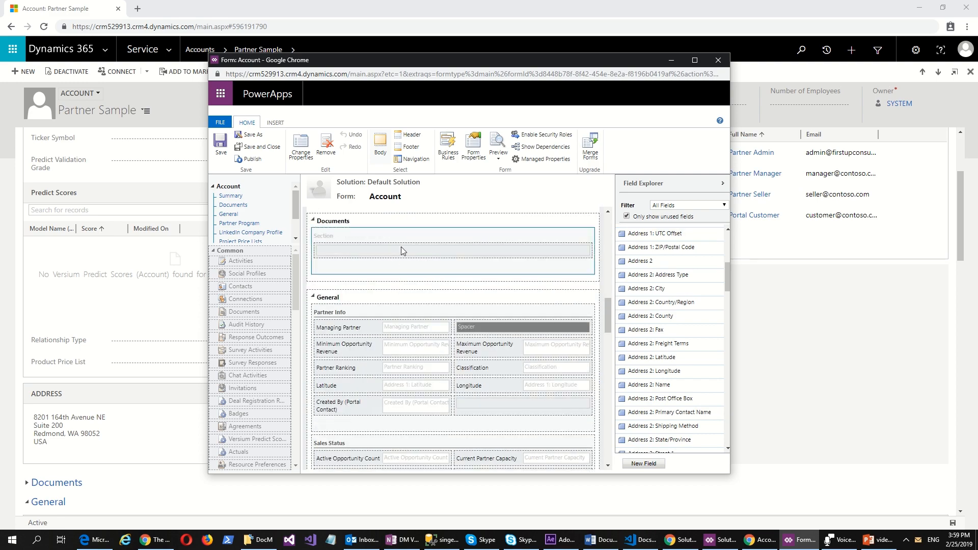
{"action": "left_click", "coordinate": [275, 122]}
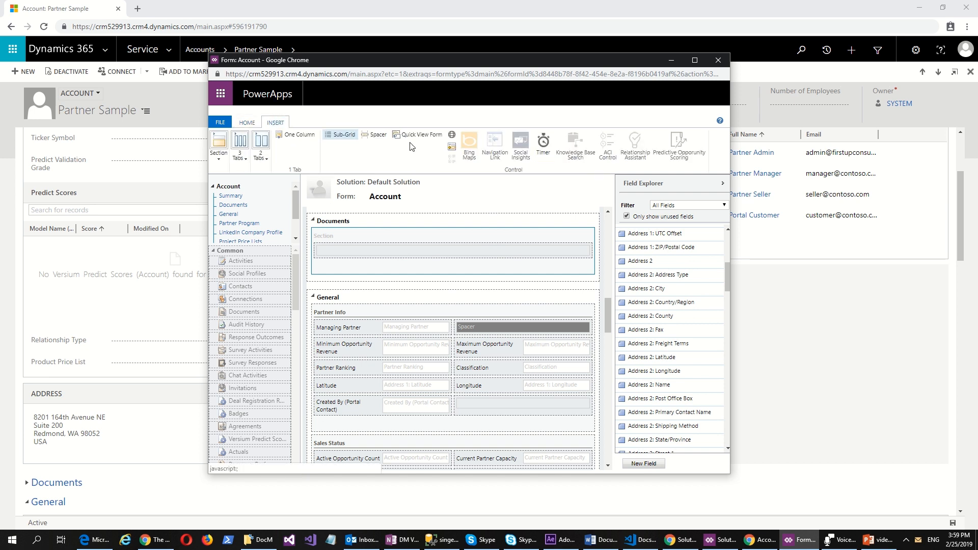
{"action": "left_click", "coordinate": [452, 136]}
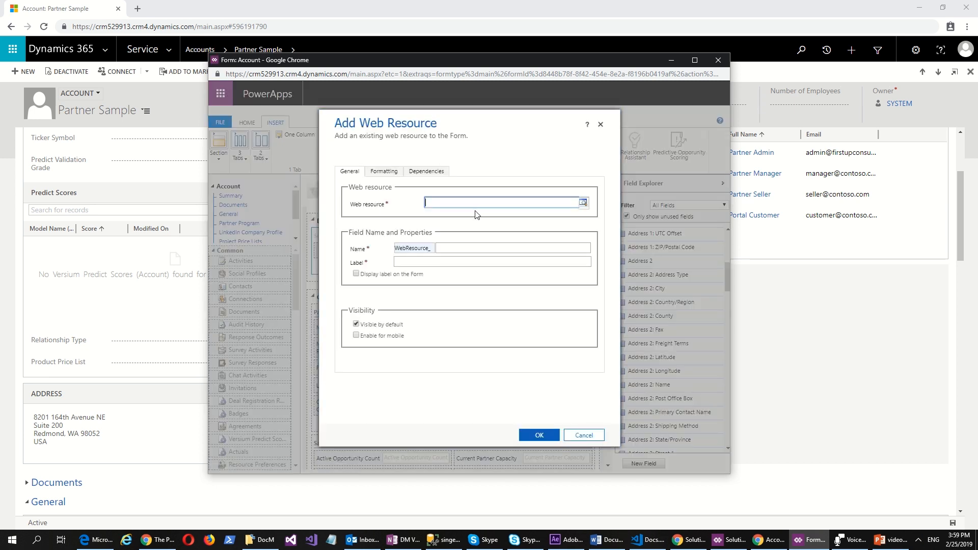
{"action": "type", "text": "singens_"}
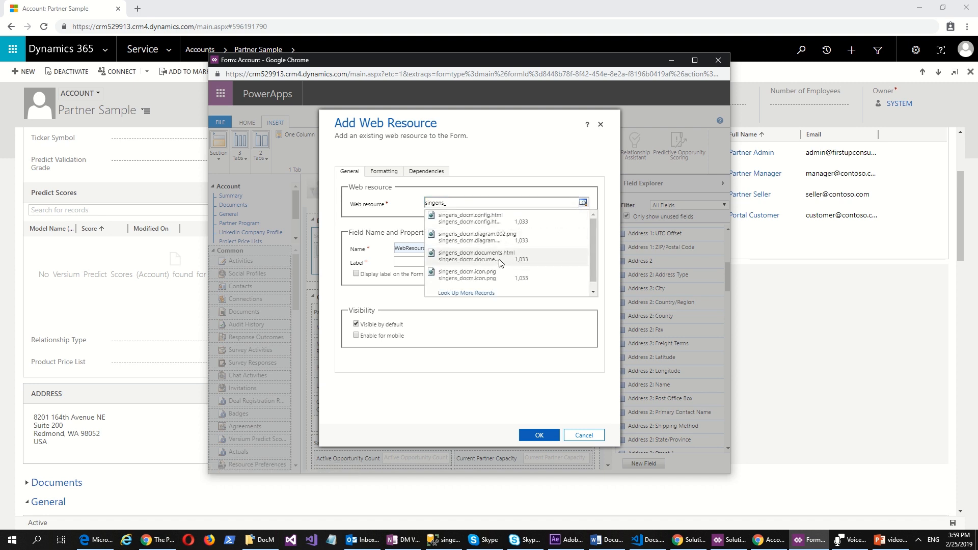
{"action": "left_click", "coordinate": [500, 263]}
Step: Name the new web resource DocM and review its remaining general properties
{"action": "left_click", "coordinate": [456, 251]}
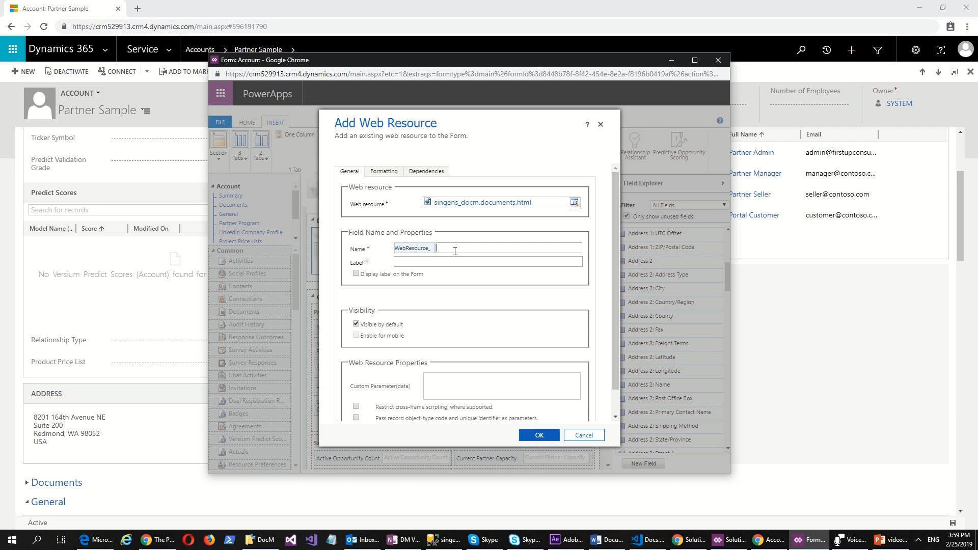
{"action": "type", "text": "DocM"}
{"action": "key", "text": "Tab"}
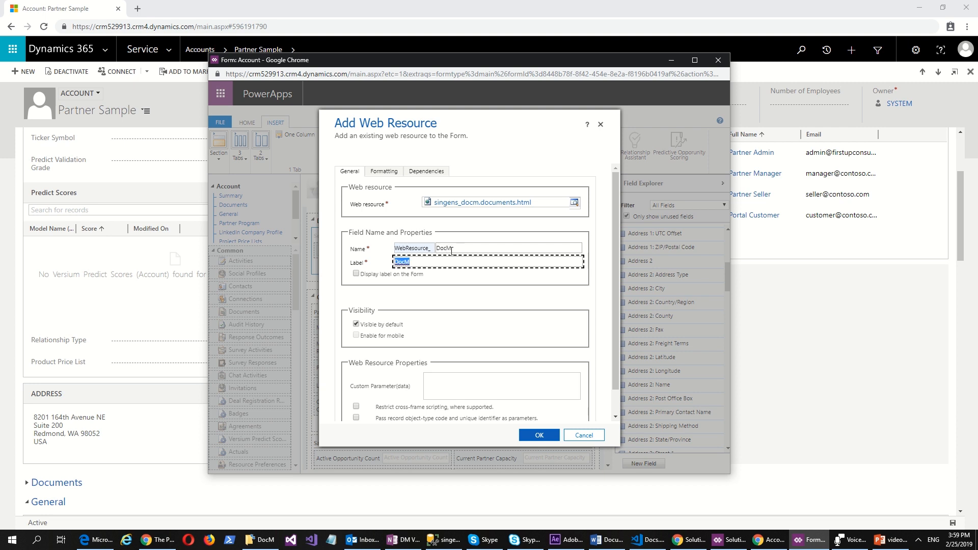
{"action": "left_click_drag", "start_coordinate": [616, 299], "coordinate": [613, 351]}
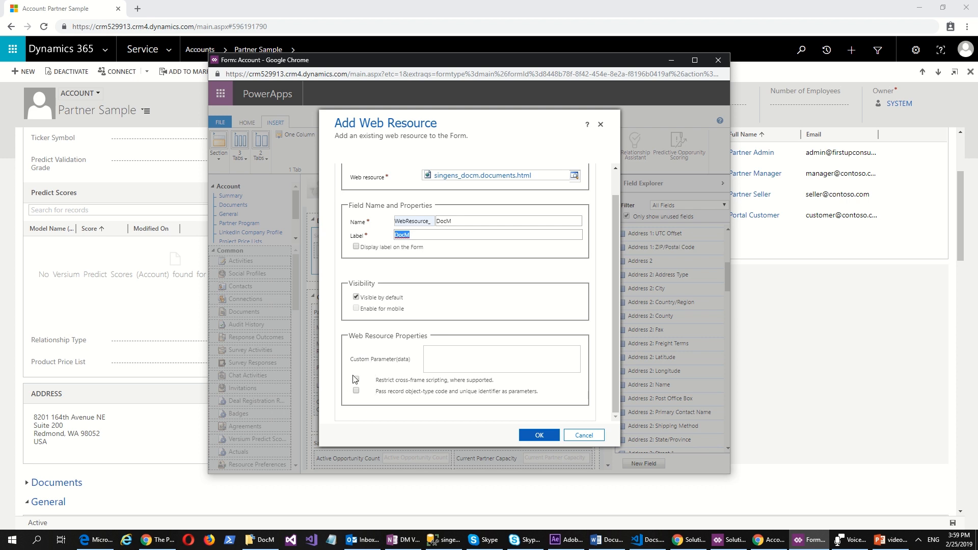
{"action": "scroll", "coordinate": [400, 245], "scroll_direction": "up", "scroll_amount": 2}
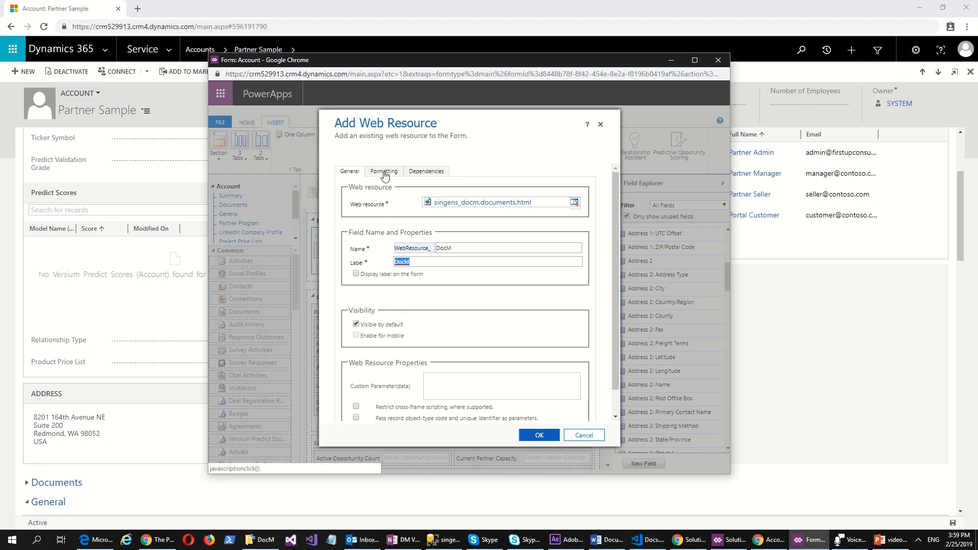
Step: Format the web resource to occupy 16 rows without a displayed border, and add it to the form
{"action": "left_click", "coordinate": [384, 173]}
{"action": "scroll", "coordinate": [438, 285], "scroll_direction": "down", "scroll_amount": 3}
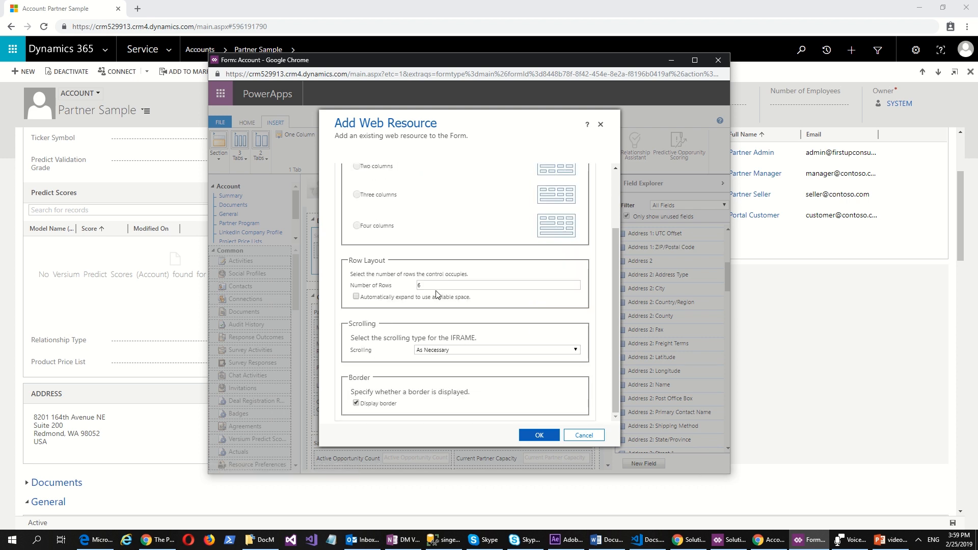
{"action": "left_click_drag", "start_coordinate": [434, 288], "coordinate": [407, 286]}
{"action": "type", "text": "16"}
{"action": "left_click", "coordinate": [357, 404]}
{"action": "left_click", "coordinate": [537, 437]}
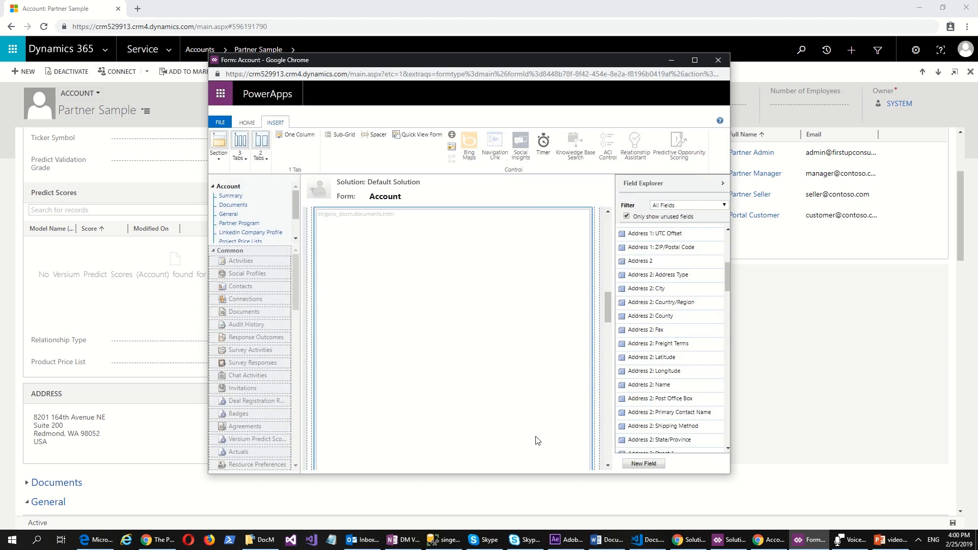
Step: Save and publish the Account form, and view the Documents section on the reloaded Partner Sample account
{"action": "left_click", "coordinate": [246, 124]}
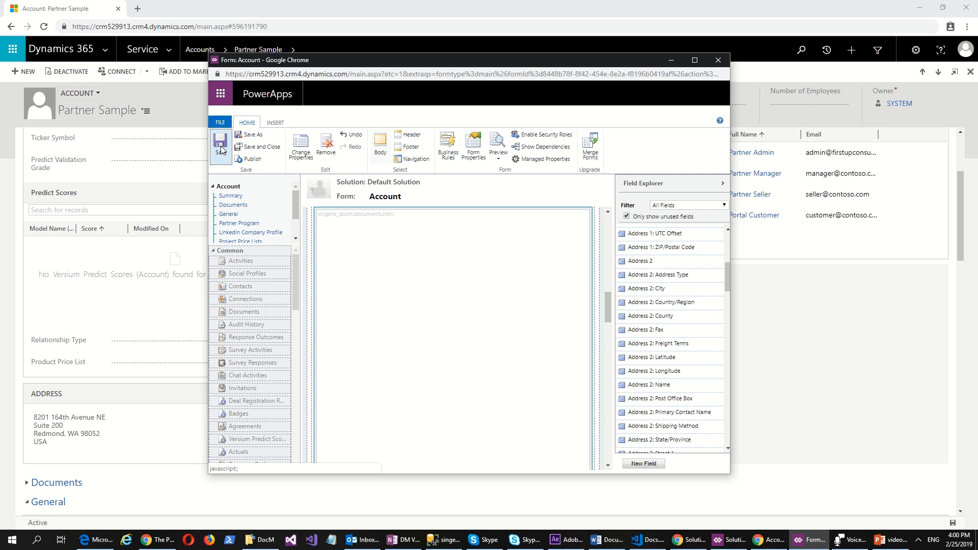
{"action": "left_click", "coordinate": [255, 162]}
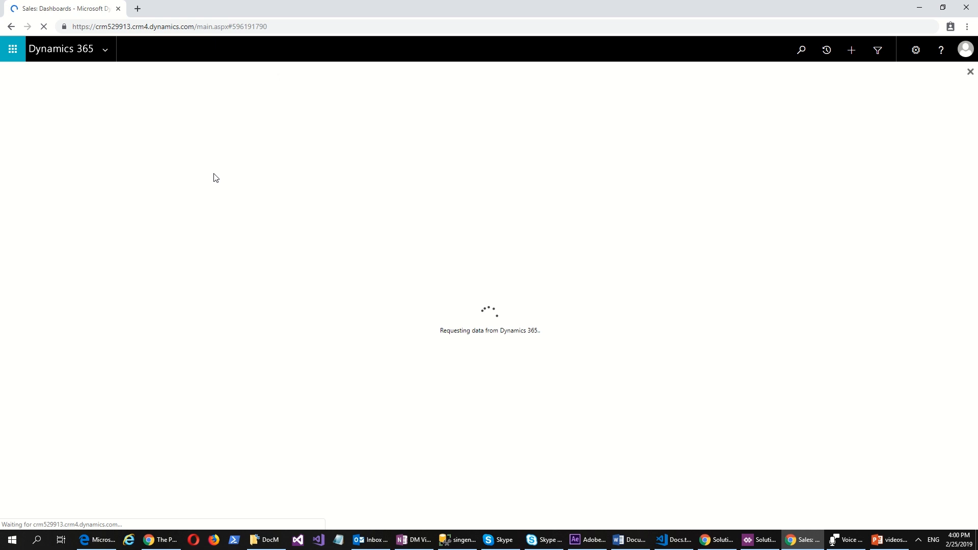
{"action": "scroll", "coordinate": [215, 200], "scroll_direction": "down", "scroll_amount": 3}
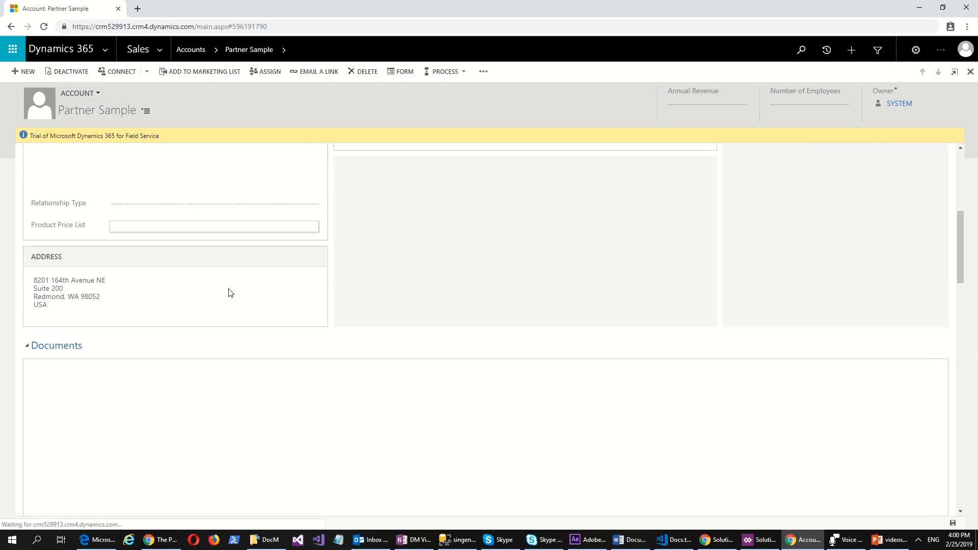
{"action": "scroll", "coordinate": [368, 391], "scroll_direction": "down", "scroll_amount": 3}
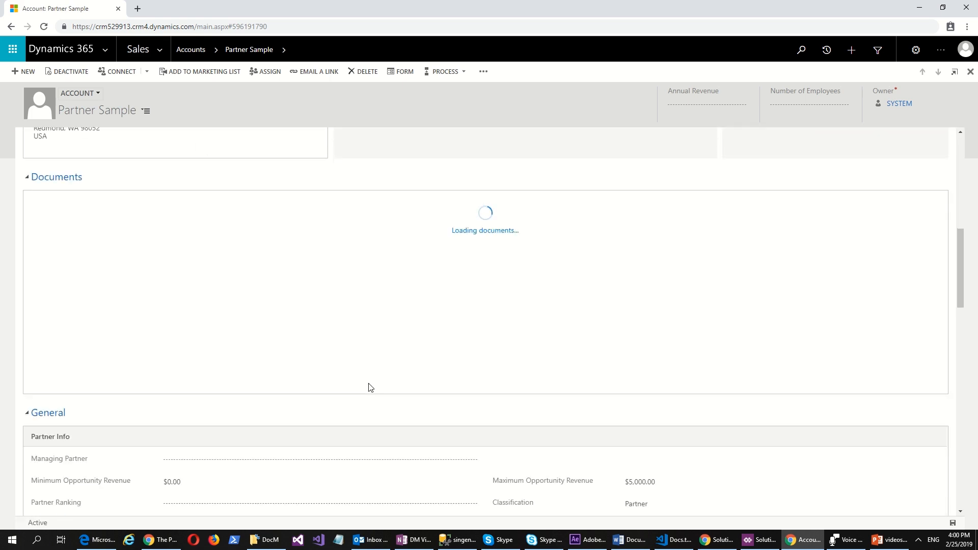